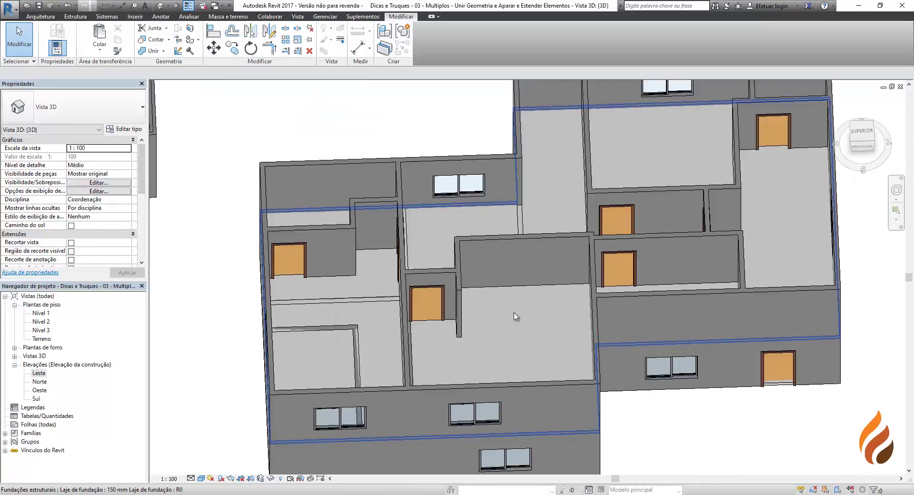
# - Orbit the 3D view toward the house front and enable the Section Box
pyautogui.moveTo(544, 317)
pyautogui.keyDown('shift'); pyautogui.mouseDown(button='middle')
pyautogui.moveTo(500, 336)
pyautogui.moveTo(518, 244)
pyautogui.mouseUp(button='middle'); pyautogui.keyUp('shift')
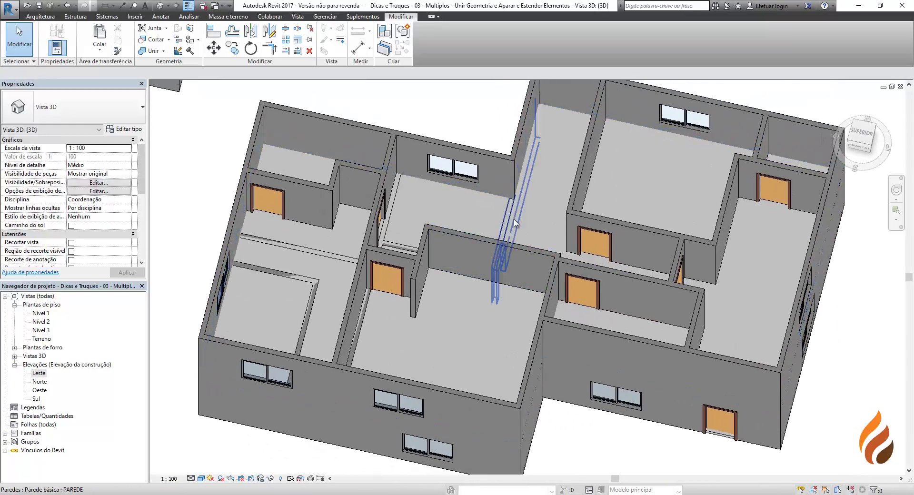
pyautogui.moveTo(429, 316)
pyautogui.keyDown('shift'); pyautogui.mouseDown(button='middle')
pyautogui.moveTo(506, 302)
pyautogui.moveTo(500, 310)
pyautogui.mouseUp(button='middle'); pyautogui.keyUp('shift')
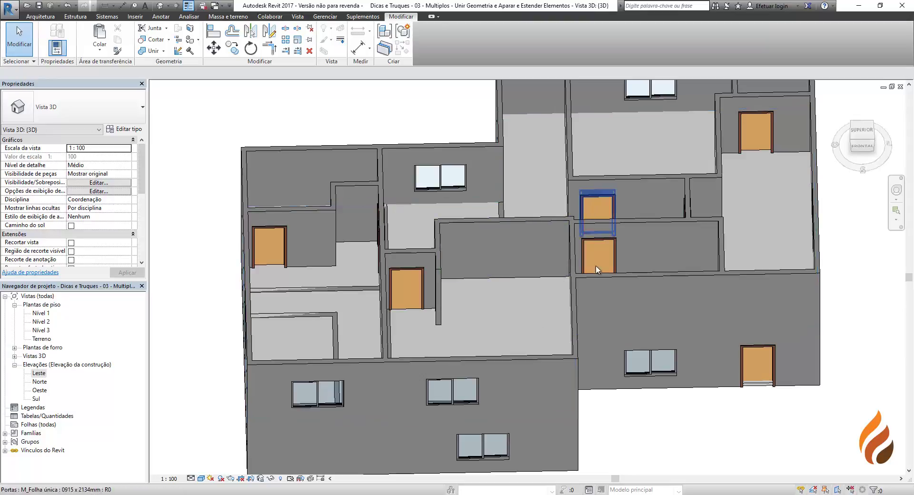
pyautogui.scroll(-3, 551, 299)
pyautogui.keyDown('shift'); pyautogui.moveTo(551, 299); pyautogui.dragTo(546, 195, button='middle'); pyautogui.keyUp('shift')
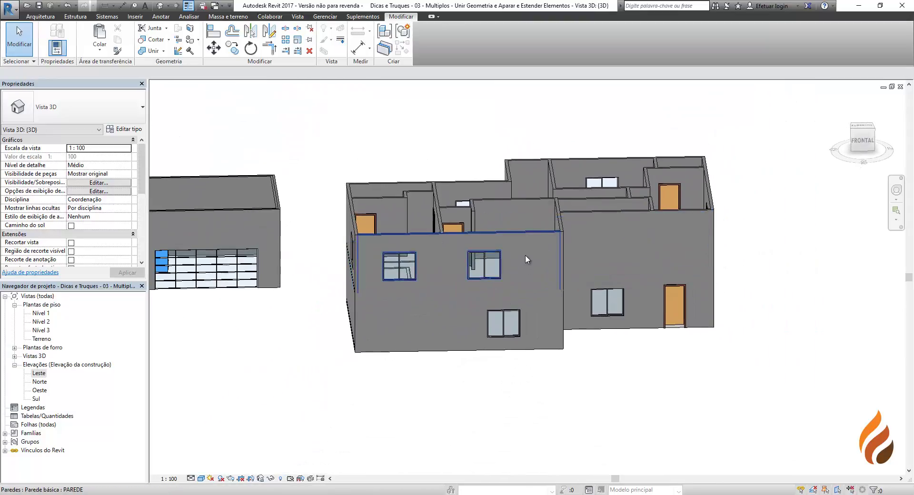
pyautogui.keyDown('shift'); pyautogui.moveTo(546, 195); pyautogui.dragTo(518, 281, button='middle'); pyautogui.keyUp('shift')
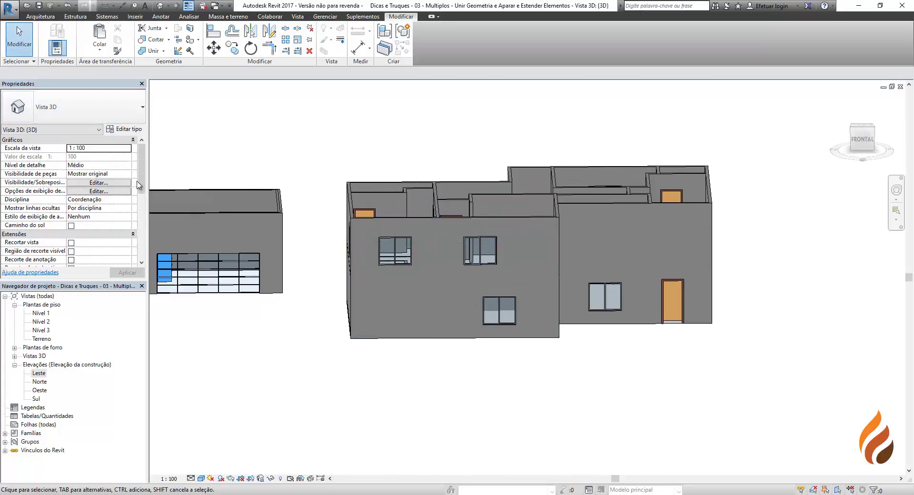
pyautogui.scroll(-4, 139, 185)
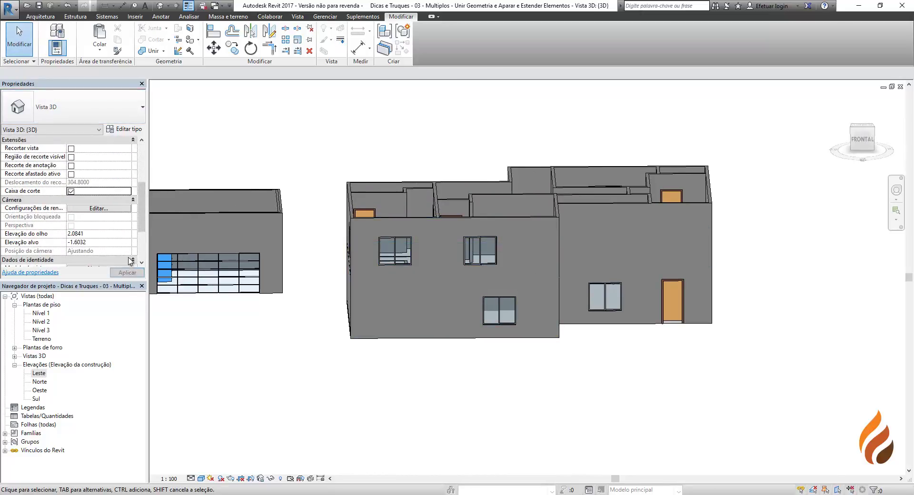
pyautogui.click(127, 272)
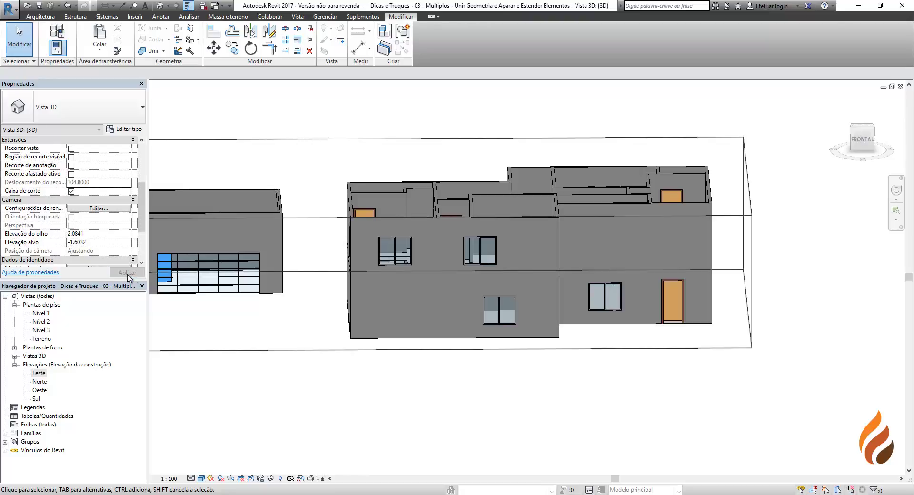
# - Switch to the FRONT view and lower the section box top to cut the upper house
pyautogui.click(861, 139)
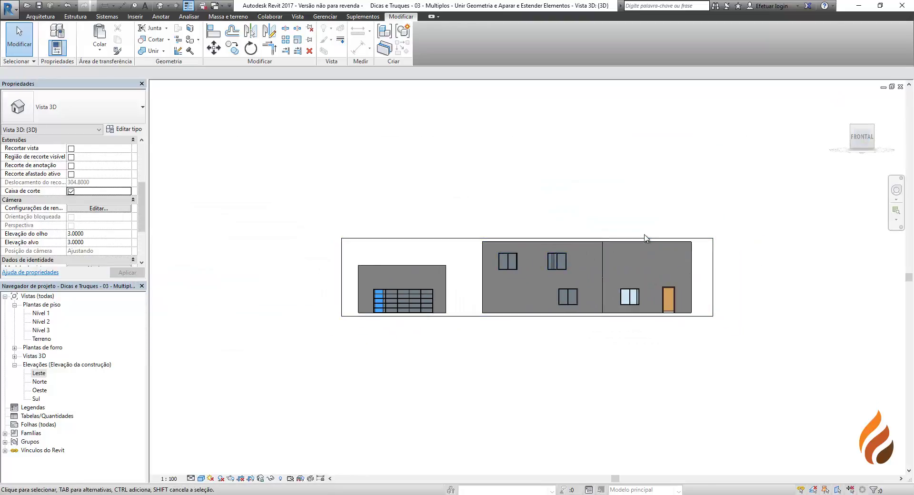
pyautogui.click(646, 238)
pyautogui.scroll(3, 535, 306)
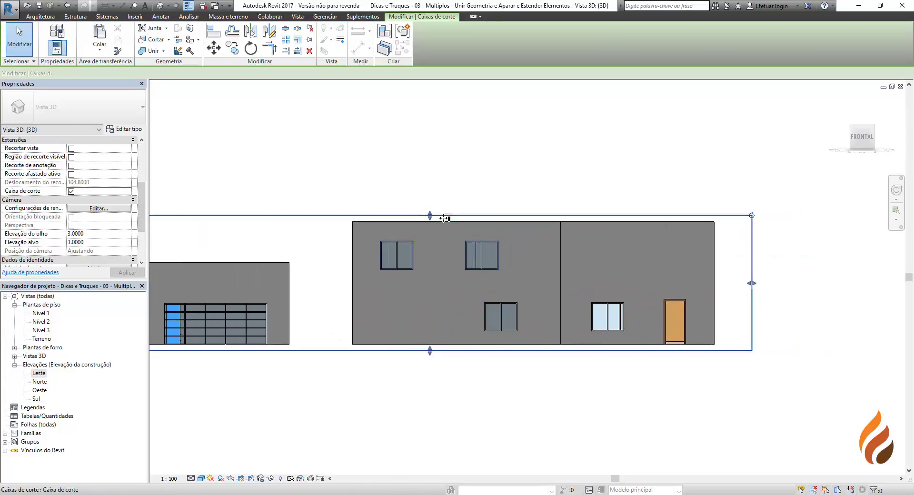
pyautogui.moveTo(430, 216); pyautogui.dragTo(429, 271)
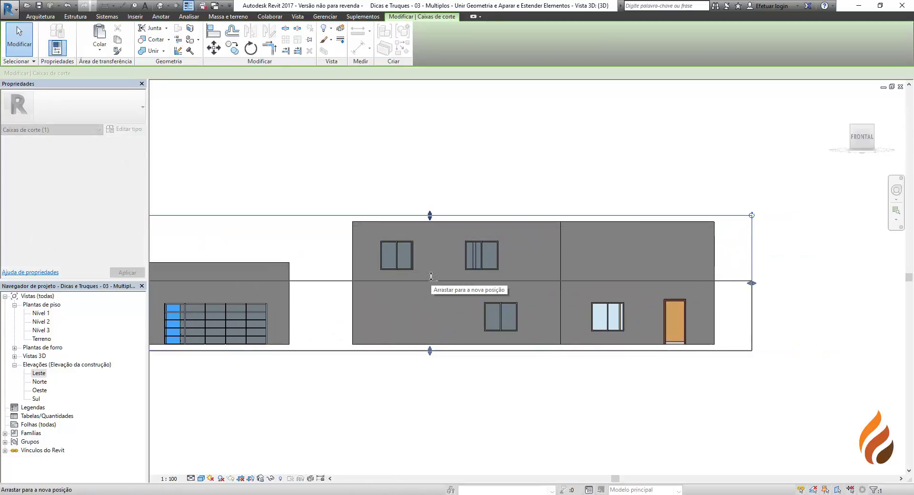
# - Set the visual style to Wireframe and orbit the model to an oblique angle
pyautogui.click(201, 479)
pyautogui.click(210, 422)
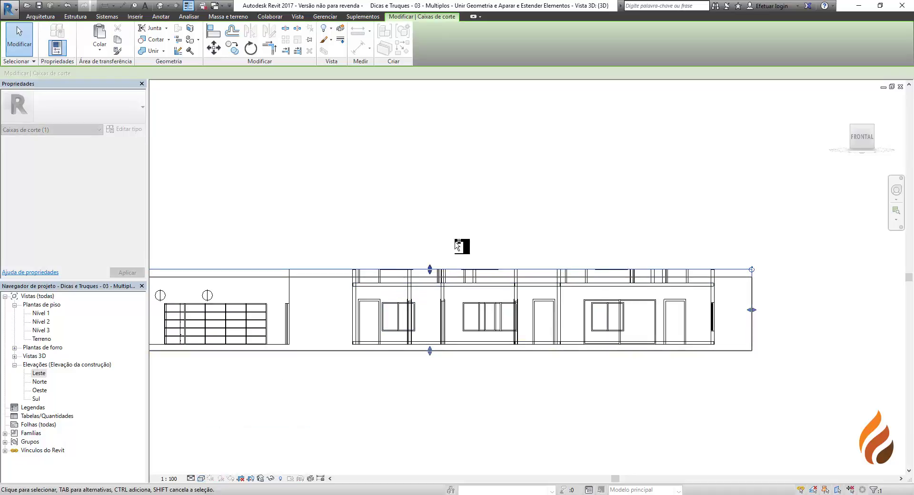
pyautogui.scroll(3, 462, 248)
pyautogui.scroll(2, 495, 233)
pyautogui.scroll(2, 493, 243)
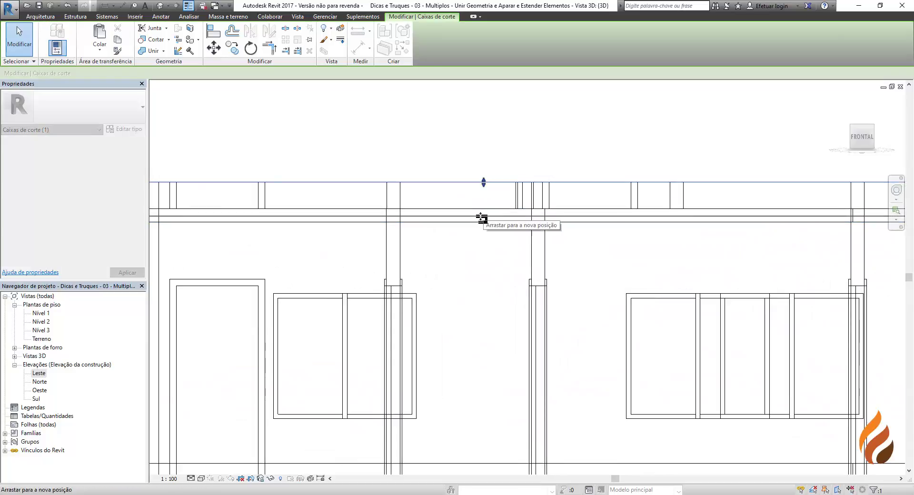
pyautogui.moveTo(451, 224)
pyautogui.keyDown('shift'); pyautogui.mouseDown(button='middle')
pyautogui.moveTo(529, 221)
pyautogui.moveTo(582, 306)
pyautogui.mouseUp(button='middle'); pyautogui.keyUp('shift')
pyautogui.scroll(-4, 530, 196)
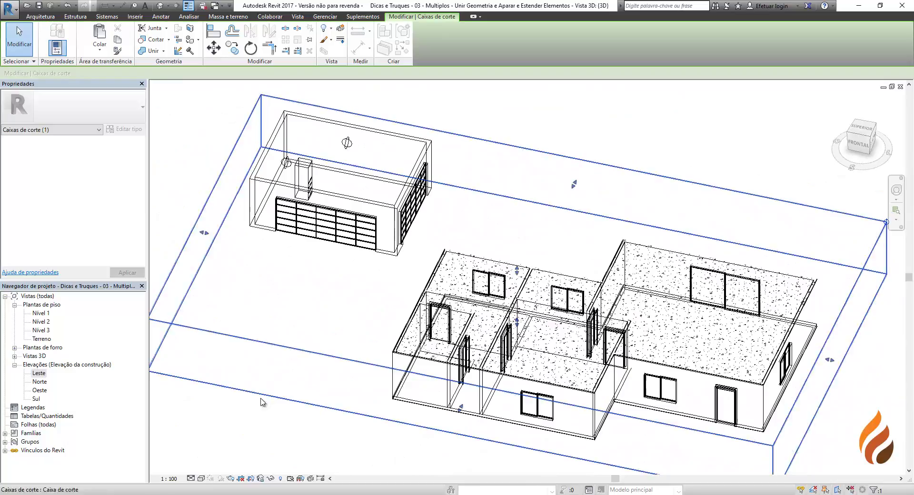
# - Set the visual style back to Shaded and orbit to look down on the cut house
pyautogui.click(203, 480)
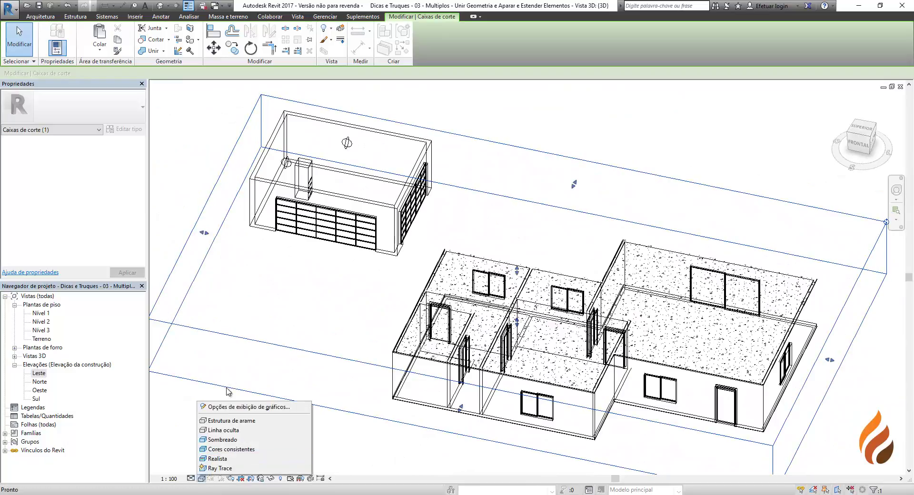
pyautogui.click(221, 442)
pyautogui.scroll(3, 537, 313)
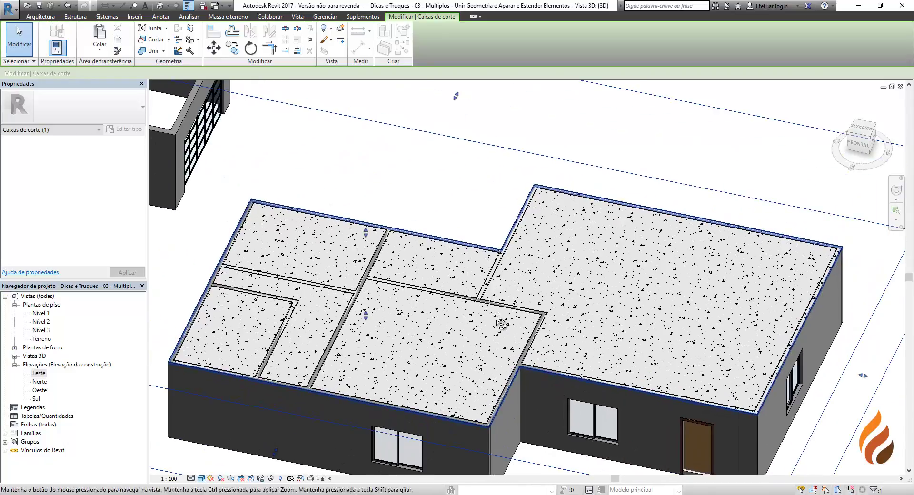
pyautogui.moveTo(241, 442)
pyautogui.keyDown('shift'); pyautogui.mouseDown(button='middle')
pyautogui.moveTo(537, 313)
pyautogui.moveTo(488, 362)
pyautogui.mouseUp(button='middle'); pyautogui.keyUp('shift')
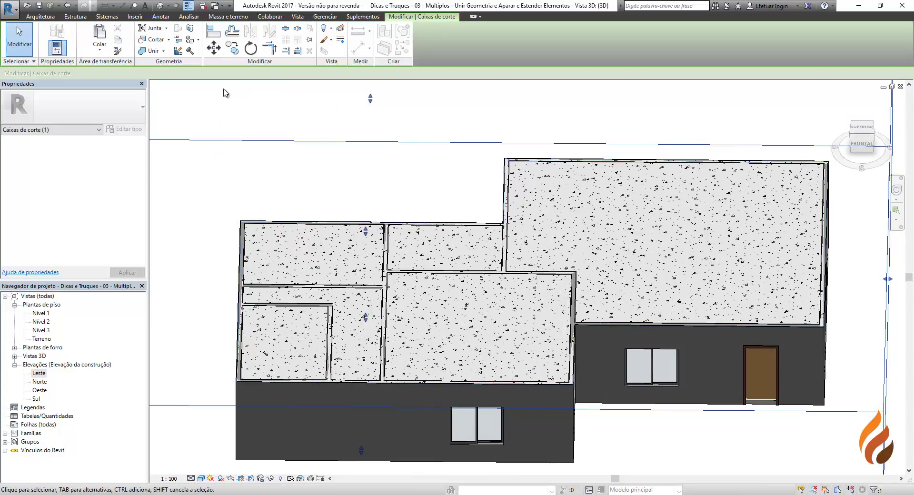
# - With Join Geometry on Multiple Join, join the foundation slab to the front, right and interior walls
pyautogui.click(143, 51)
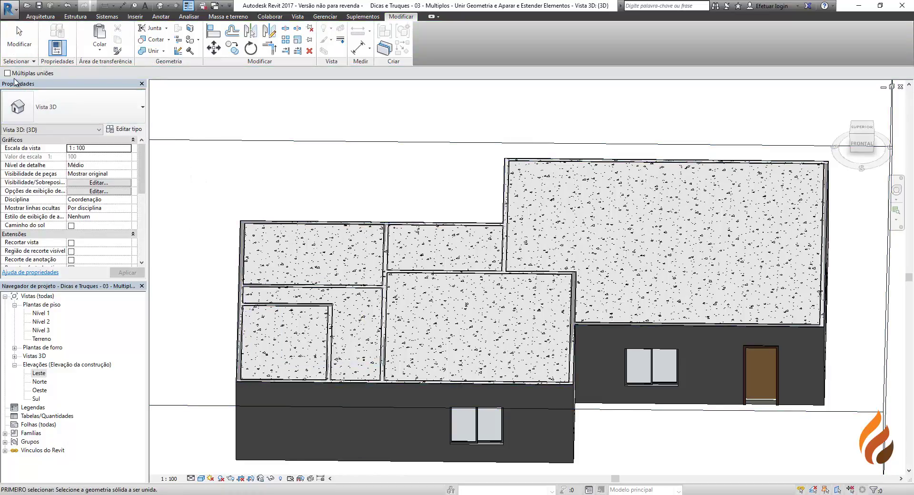
pyautogui.click(26, 74)
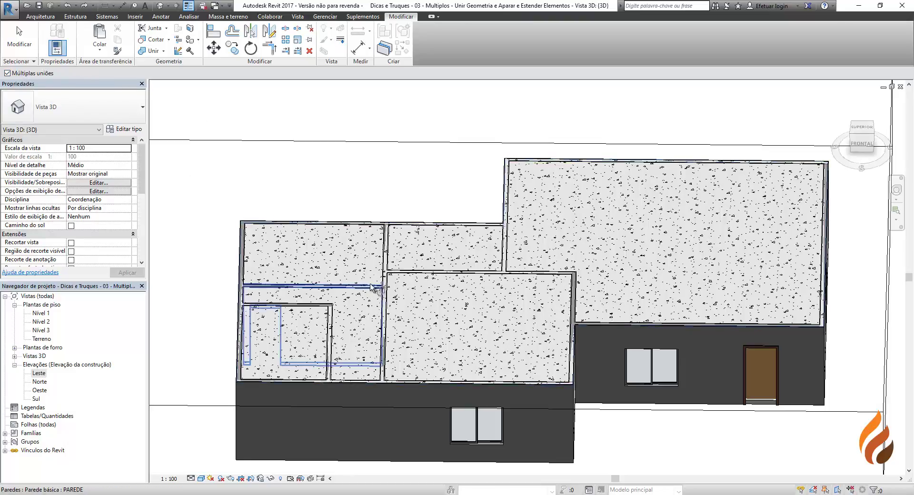
pyautogui.click(347, 253)
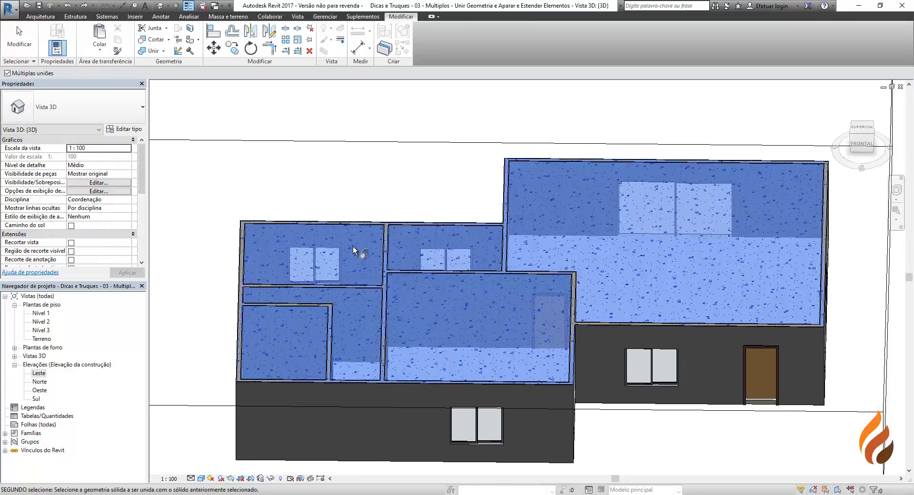
pyautogui.click(387, 248)
pyautogui.click(433, 272)
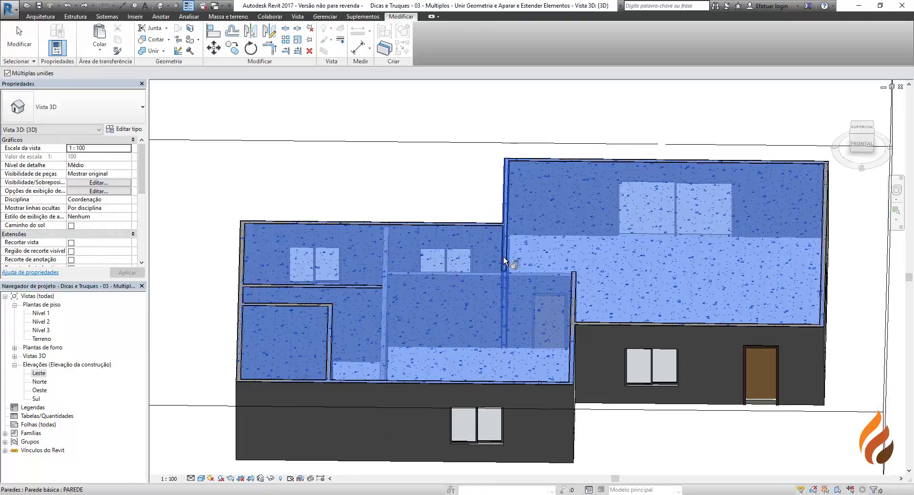
pyautogui.click(503, 256)
pyautogui.click(573, 299)
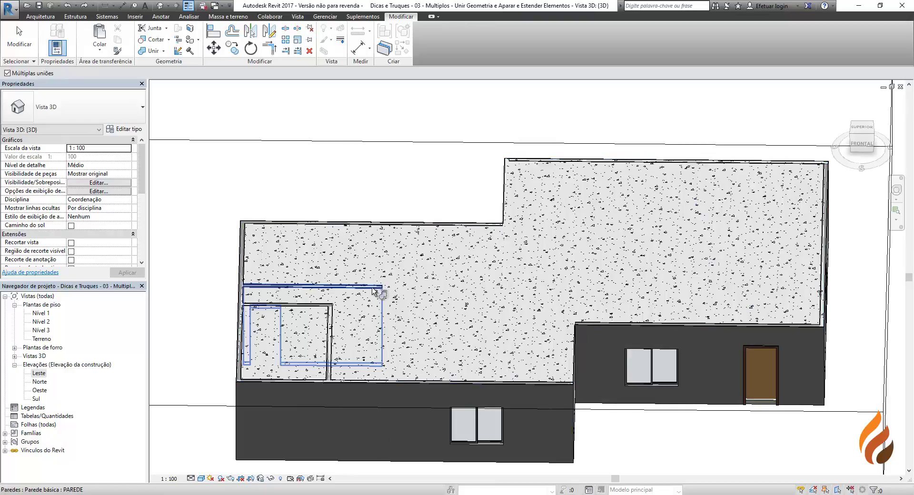
pyautogui.click(327, 314)
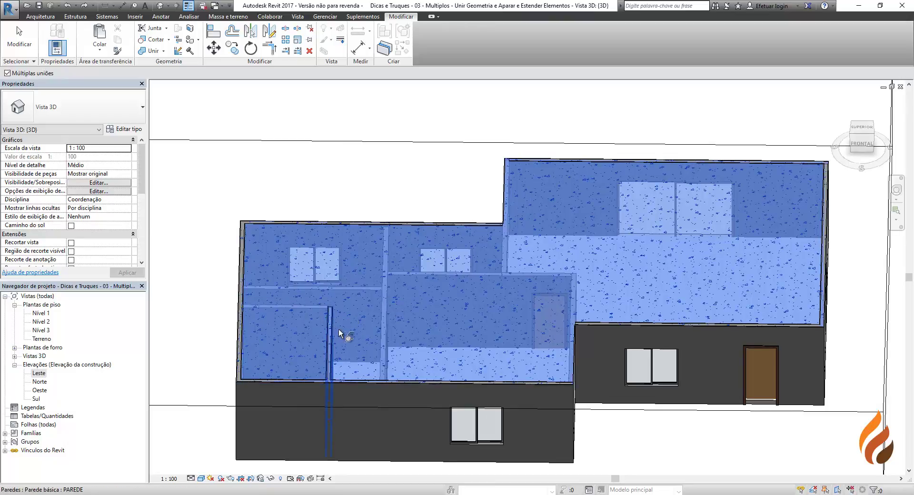
# - Orbit and zoom in to inspect the joined wall corner, then zoom back out to the whole house
pyautogui.moveTo(598, 288)
pyautogui.keyDown('shift'); pyautogui.mouseDown(button='middle')
pyautogui.moveTo(471, 300)
pyautogui.moveTo(441, 259)
pyautogui.moveTo(465, 241)
pyautogui.mouseUp(button='middle'); pyautogui.keyUp('shift')
pyautogui.scroll(5, 443, 370)
pyautogui.scroll(1, 457, 347)
pyautogui.scroll(3, 524, 286)
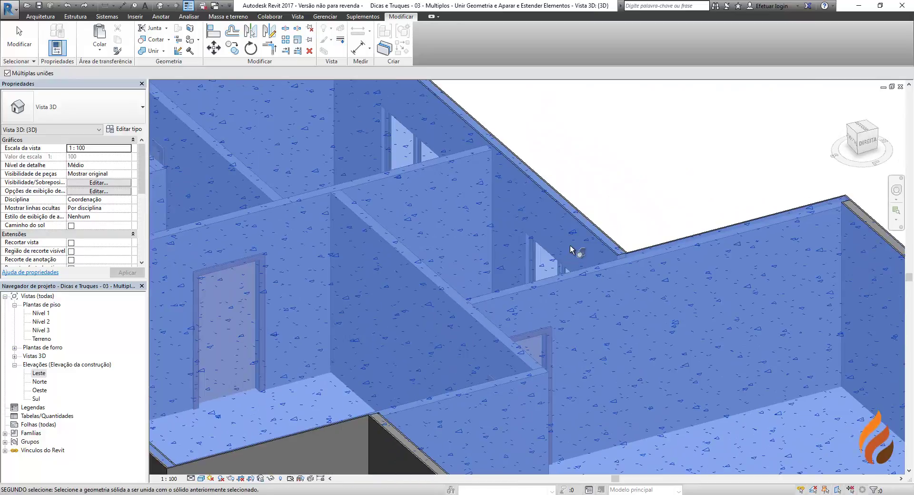
pyautogui.scroll(2, 591, 244)
pyautogui.click(603, 242)
pyautogui.scroll(-3, 604, 241)
pyautogui.keyDown('shift'); pyautogui.moveTo(735, 250); pyautogui.dragTo(601, 221, button='middle'); pyautogui.keyUp('shift')
pyautogui.scroll(3, 601, 221)
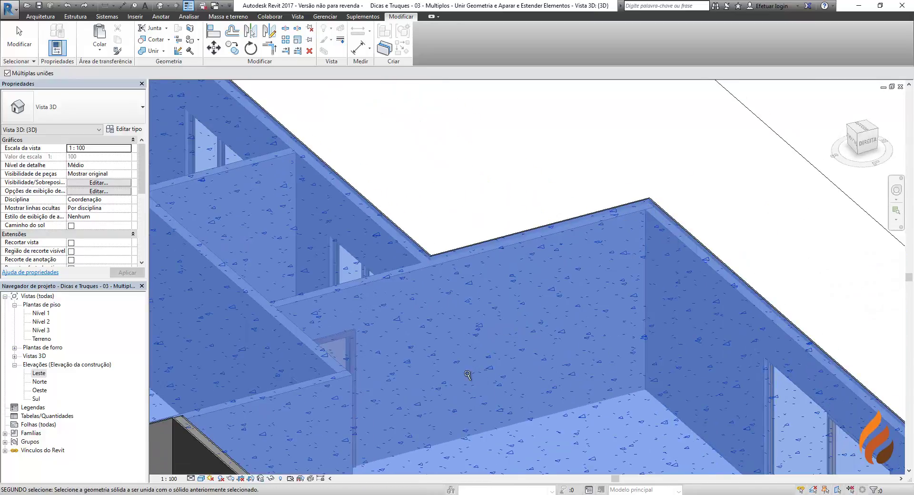
pyautogui.scroll(-5, 468, 375)
pyautogui.keyDown('shift'); pyautogui.moveTo(467, 375); pyautogui.dragTo(435, 292, button='middle'); pyautogui.keyUp('shift')
pyautogui.scroll(2, 482, 339)
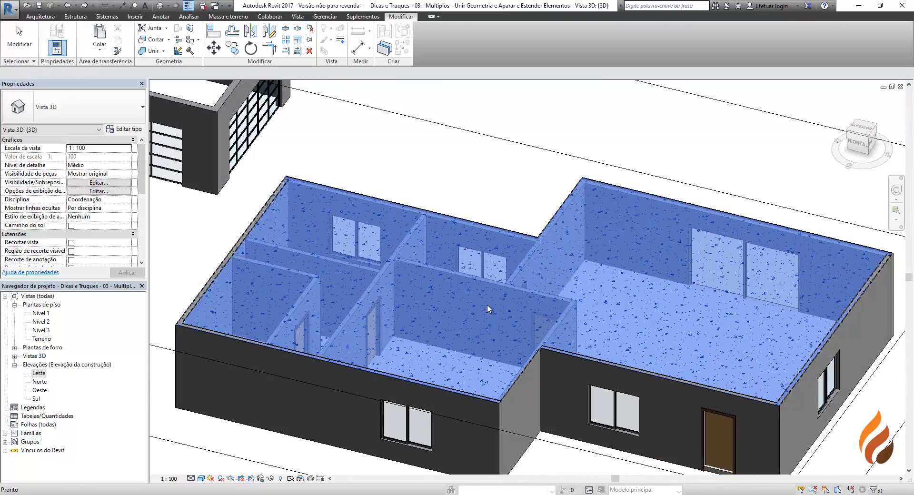
pyautogui.scroll(5, 487, 308)
pyautogui.scroll(-5, 487, 315)
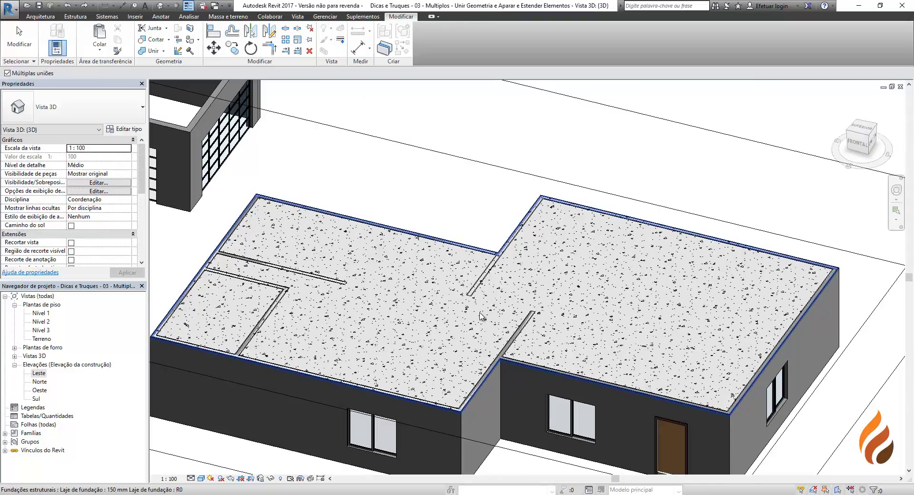
# - Rerun Join Geometry on the foundation slab and crossing-select all the walls to join them
pyautogui.scroll(1, 449, 312)
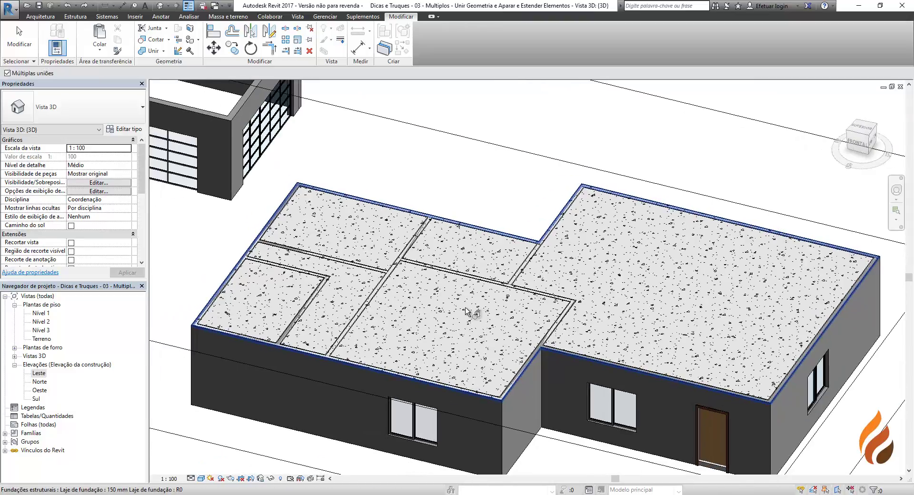
pyautogui.scroll(1, 450, 313)
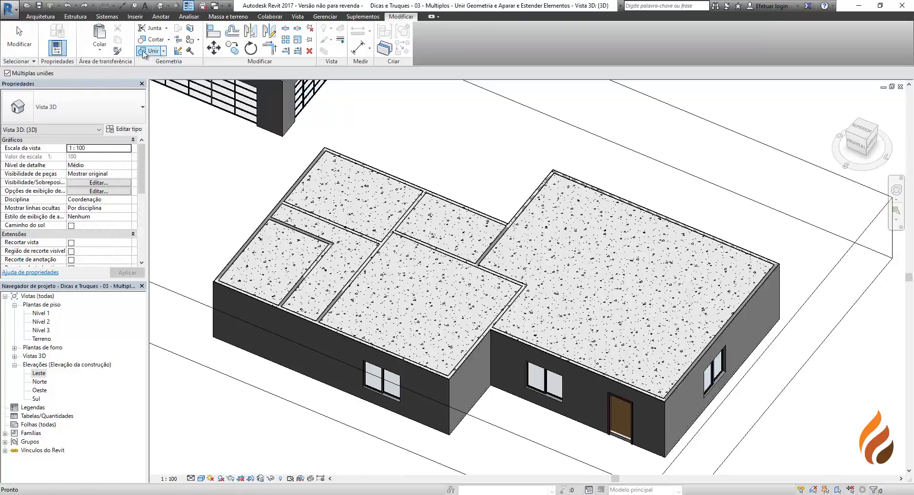
pyautogui.click(143, 54)
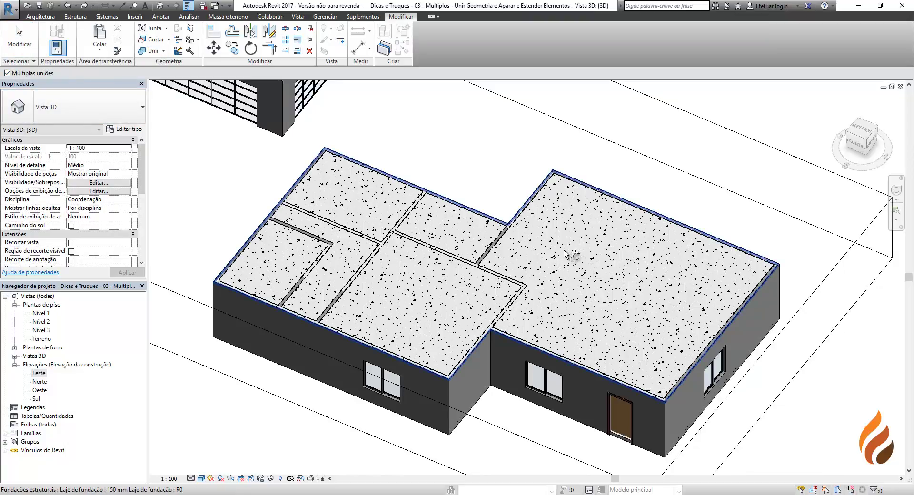
pyautogui.click(552, 286)
pyautogui.moveTo(428, 332)
pyautogui.keyDown('shift'); pyautogui.mouseDown(button='middle')
pyautogui.moveTo(480, 265)
pyautogui.moveTo(506, 200)
pyautogui.moveTo(492, 172)
pyautogui.moveTo(455, 206)
pyautogui.mouseUp(button='middle'); pyautogui.keyUp('shift')
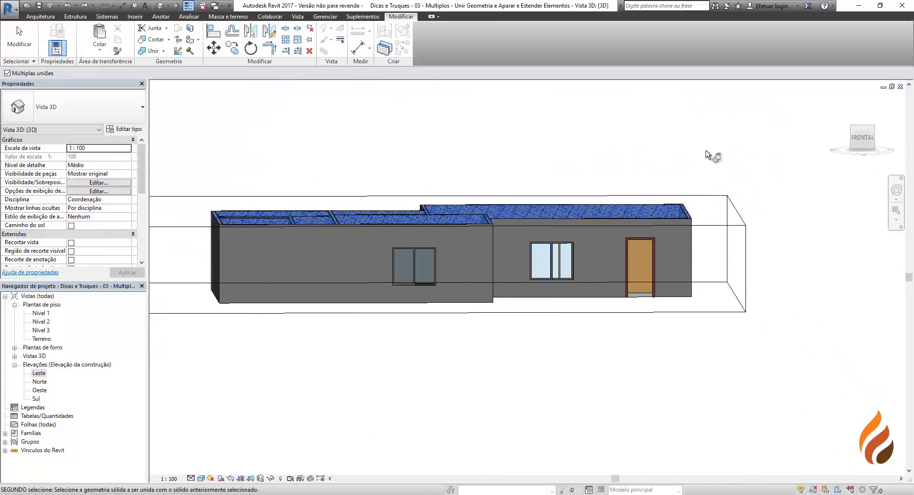
pyautogui.moveTo(729, 132); pyautogui.dragTo(665, 180)
pyautogui.moveTo(531, 202)
pyautogui.mouseDown()
pyautogui.moveTo(241, 219)
pyautogui.moveTo(202, 236)
pyautogui.mouseUp()
# - Look down on the model and select the foundation slab to inspect the joins
pyautogui.keyDown('shift'); pyautogui.moveTo(471, 173); pyautogui.dragTo(473, 337, button='middle'); pyautogui.keyUp('shift')
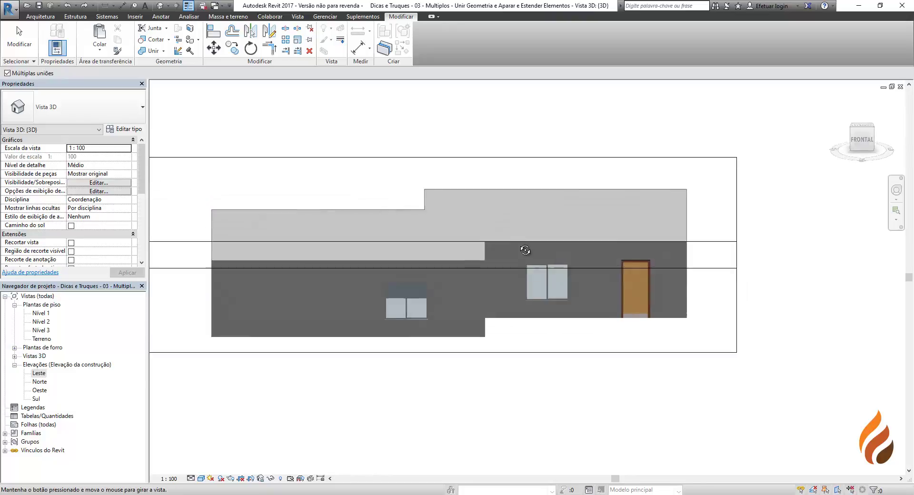
pyautogui.scroll(-2, 524, 273)
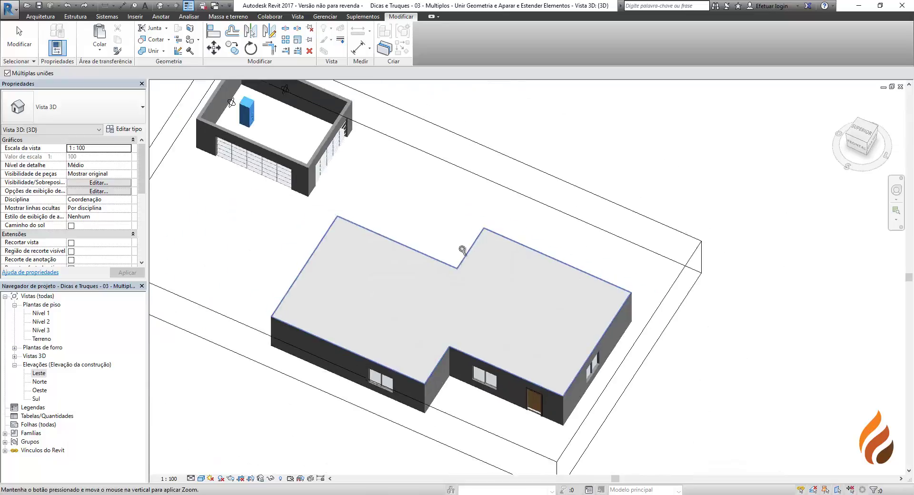
pyautogui.click(424, 298)
pyautogui.scroll(2, 472, 300)
pyautogui.scroll(2, 467, 305)
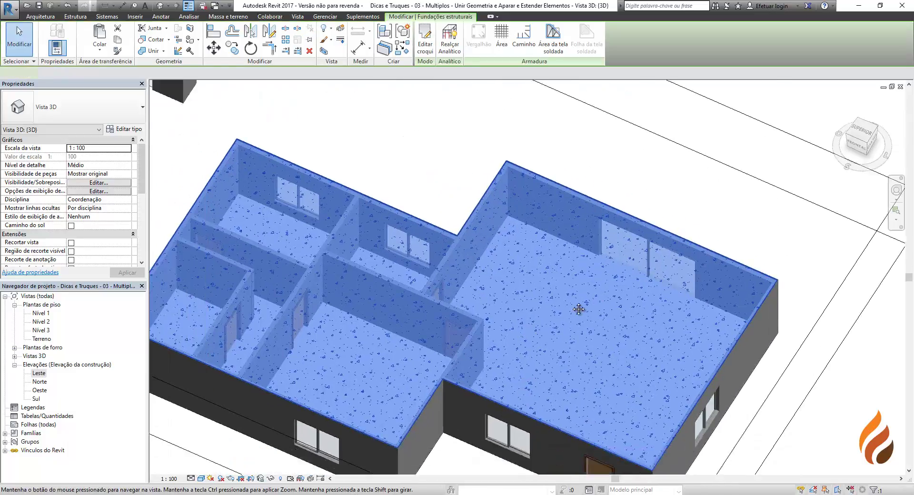
pyautogui.scroll(2, 466, 307)
pyautogui.scroll(2, 467, 308)
pyautogui.scroll(1, 326, 261)
pyautogui.scroll(1, 435, 251)
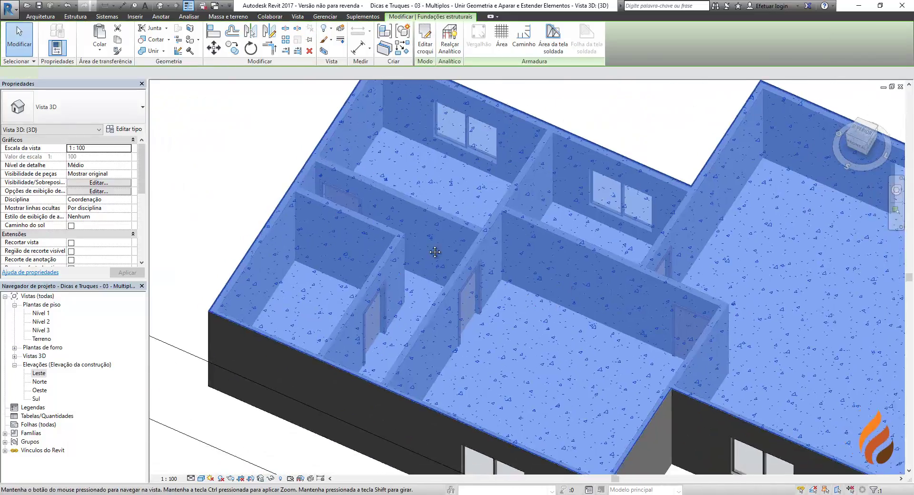
pyautogui.scroll(2, 654, 300)
pyautogui.scroll(1, 662, 309)
pyautogui.scroll(2, 669, 276)
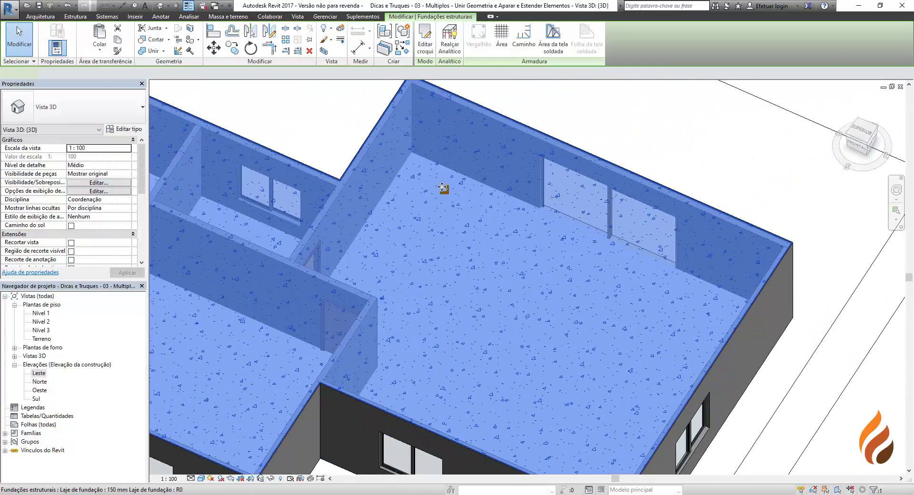
pyautogui.scroll(-2, 442, 188)
pyautogui.scroll(-1, 322, 204)
# - Check the foundation slab's properties, clear the selection and orbit around the house
pyautogui.click(323, 203)
pyautogui.scroll(2, 458, 257)
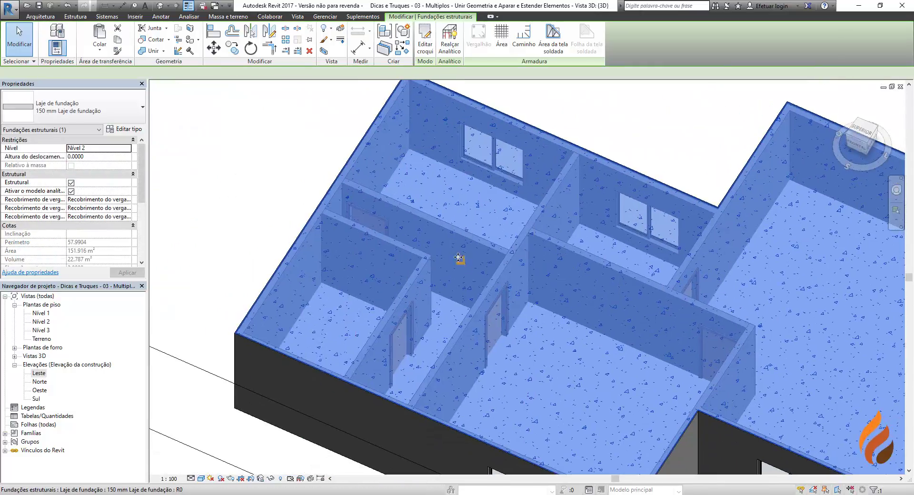
pyautogui.scroll(-2, 622, 353)
pyautogui.scroll(-1, 622, 353)
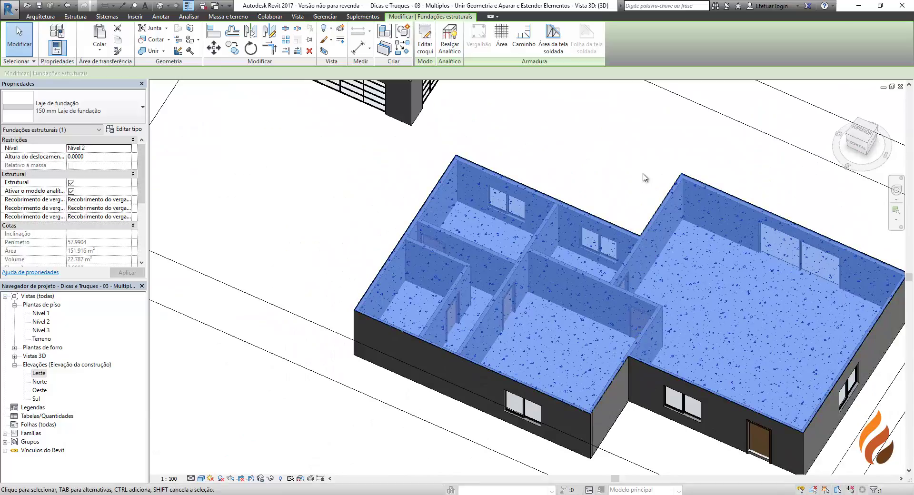
pyautogui.press('Escape')
pyautogui.press('Escape')
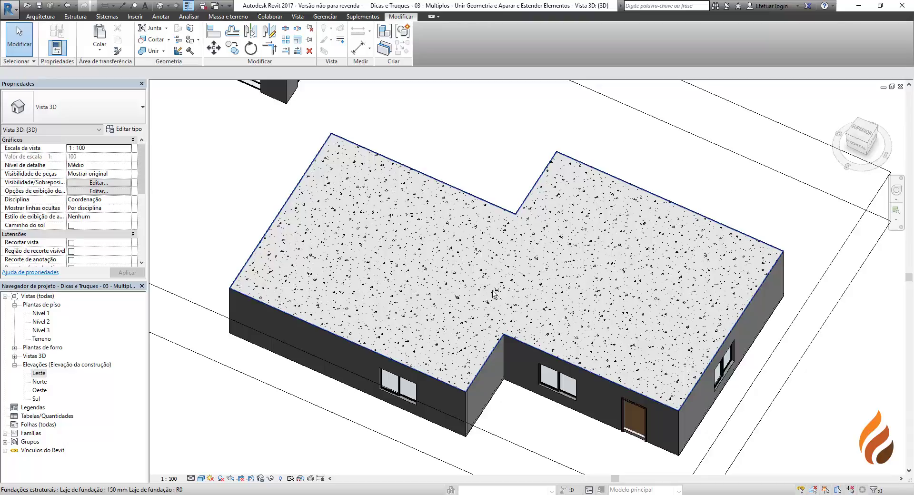
pyautogui.keyDown('shift'); pyautogui.moveTo(495, 294); pyautogui.dragTo(530, 262, button='middle'); pyautogui.keyUp('shift')
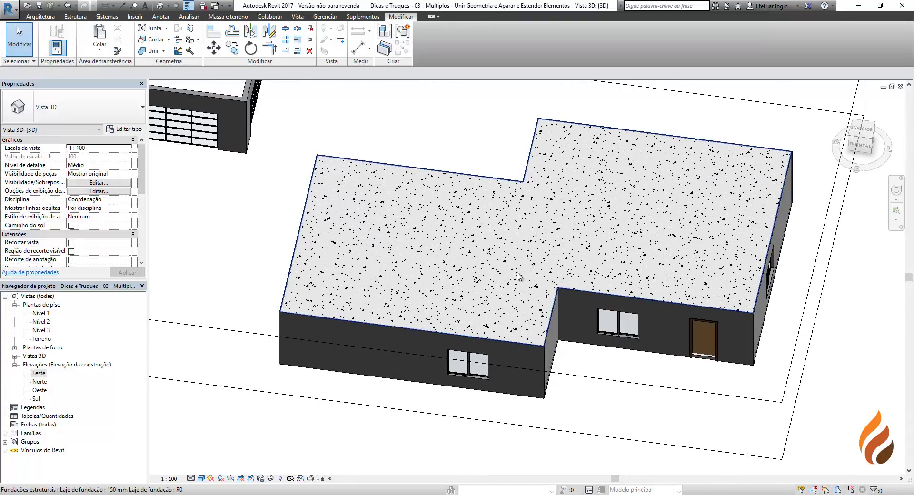
pyautogui.moveTo(589, 263)
pyautogui.keyDown('shift'); pyautogui.mouseDown(button='middle')
pyautogui.moveTo(547, 229)
pyautogui.moveTo(527, 259)
pyautogui.moveTo(500, 258)
pyautogui.mouseUp(button='middle'); pyautogui.keyUp('shift')
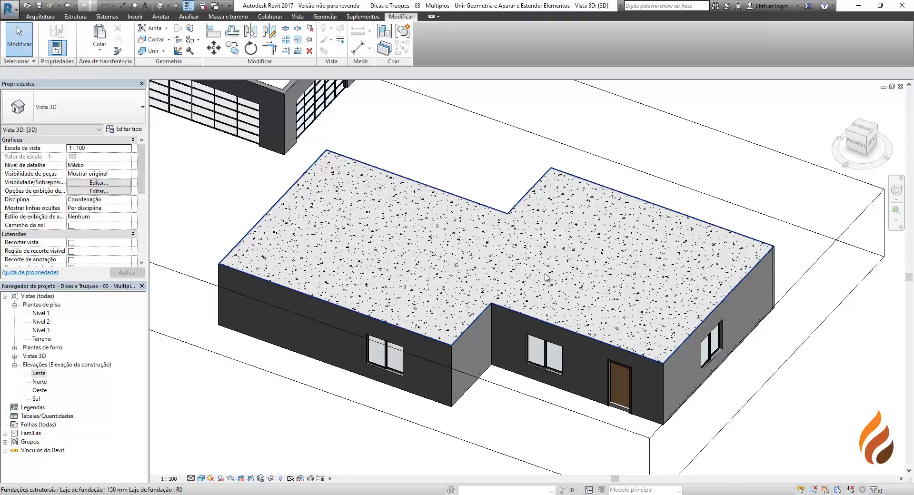
pyautogui.scroll(-4, 545, 296)
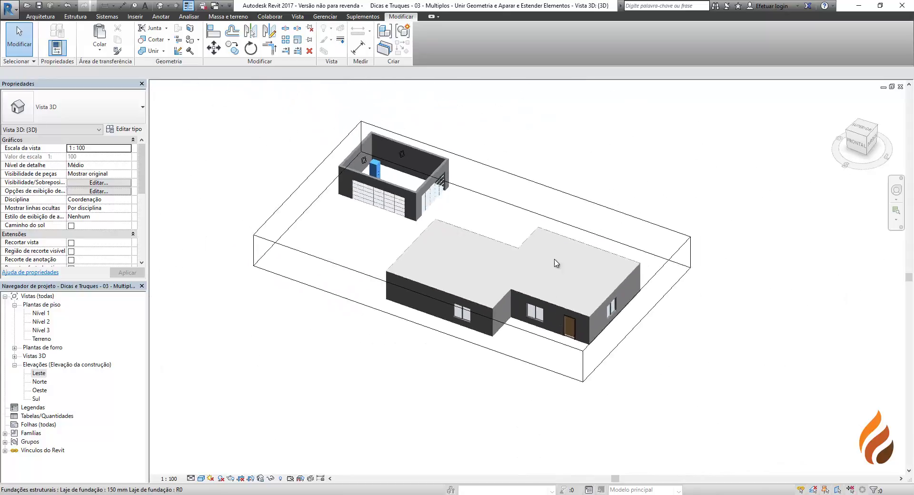
# - Open the Nível 1 floor plan and bring the room's right wall into view
pyautogui.doubleClick(42, 314)
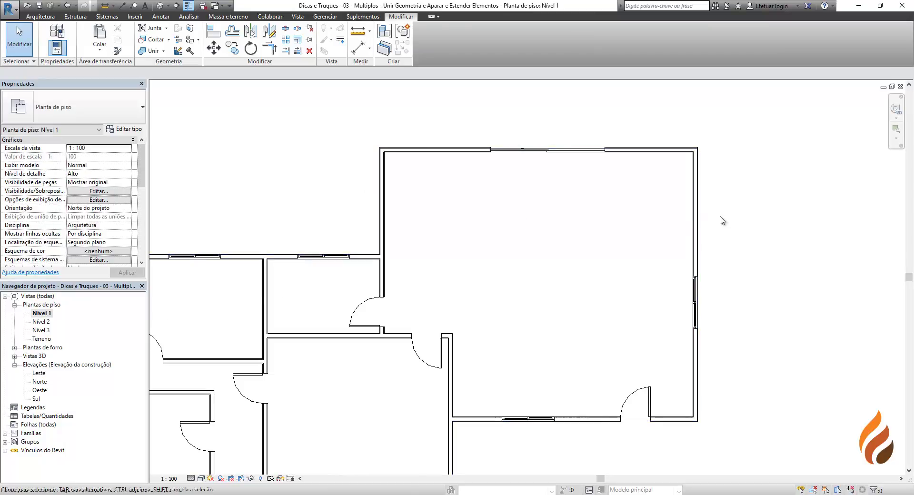
pyautogui.moveTo(724, 220); pyautogui.dragTo(550, 188, button='middle')
pyautogui.scroll(2, 584, 160)
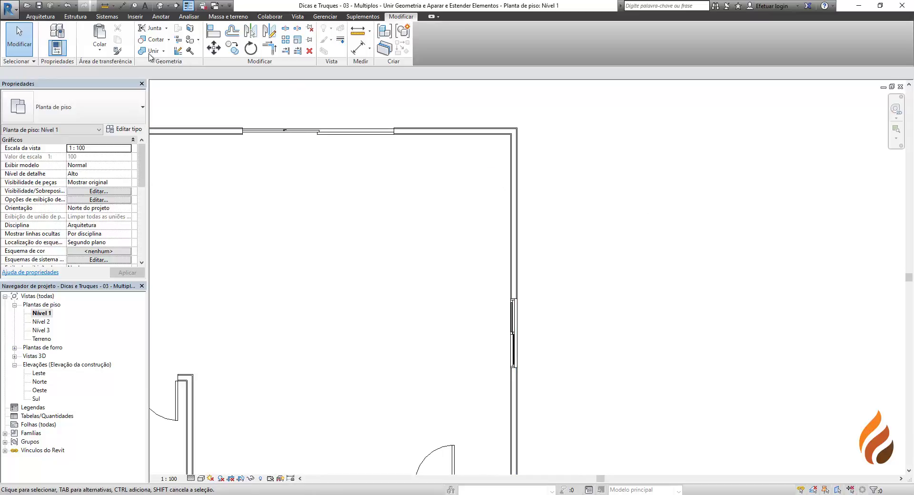
# - Draw three horizontal walls: upper and lower stopping short of the vertical wall, middle crossing it
pyautogui.click(40, 17)
pyautogui.click(53, 34)
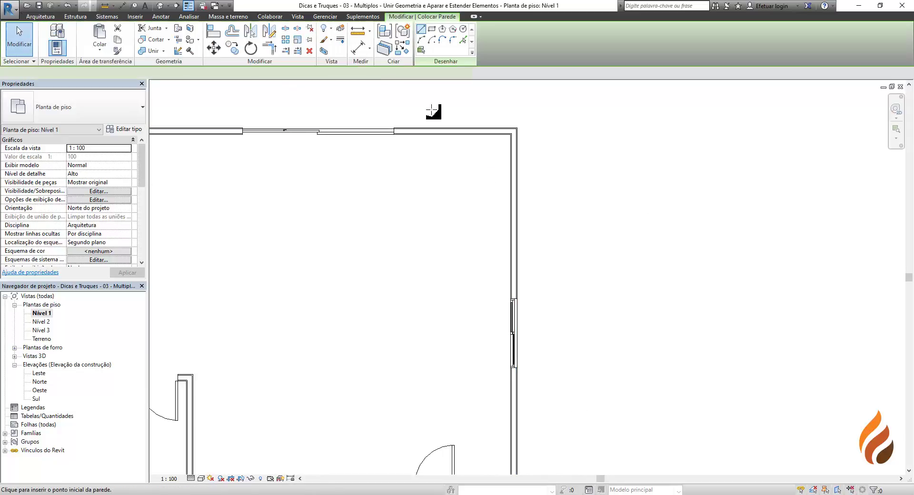
pyautogui.click(682, 173)
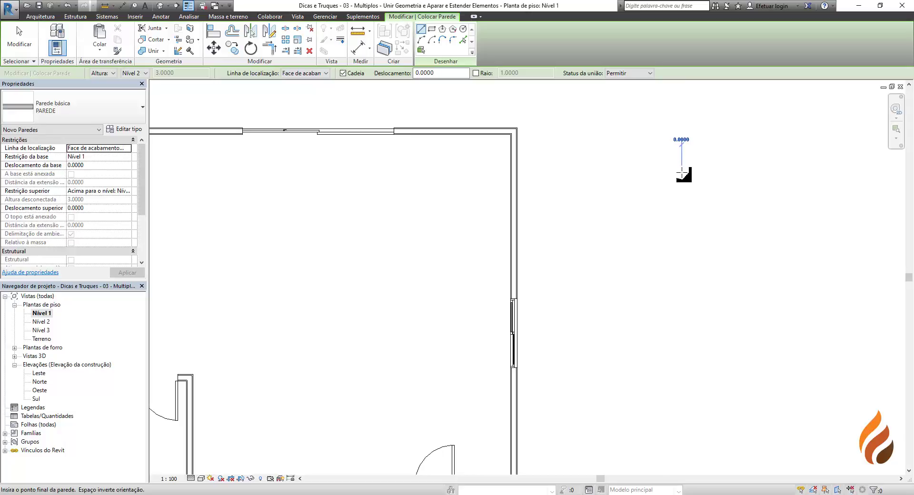
pyautogui.click(544, 175)
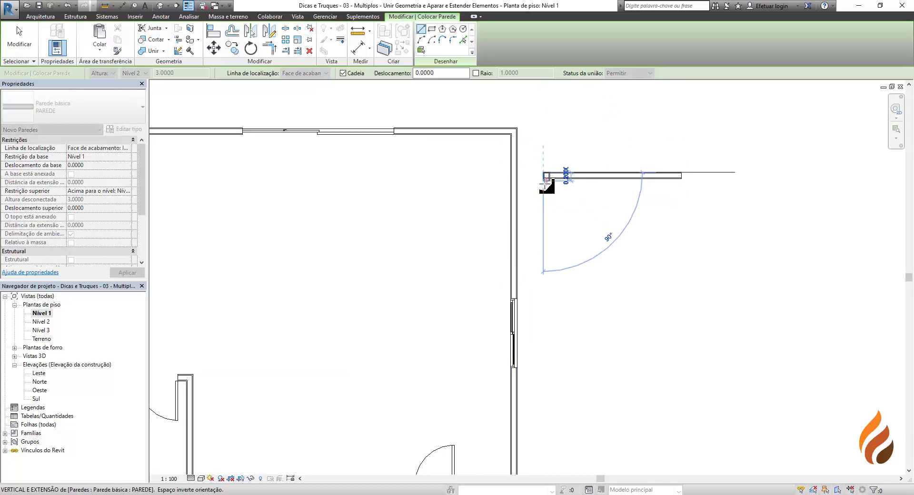
pyautogui.press('Escape')
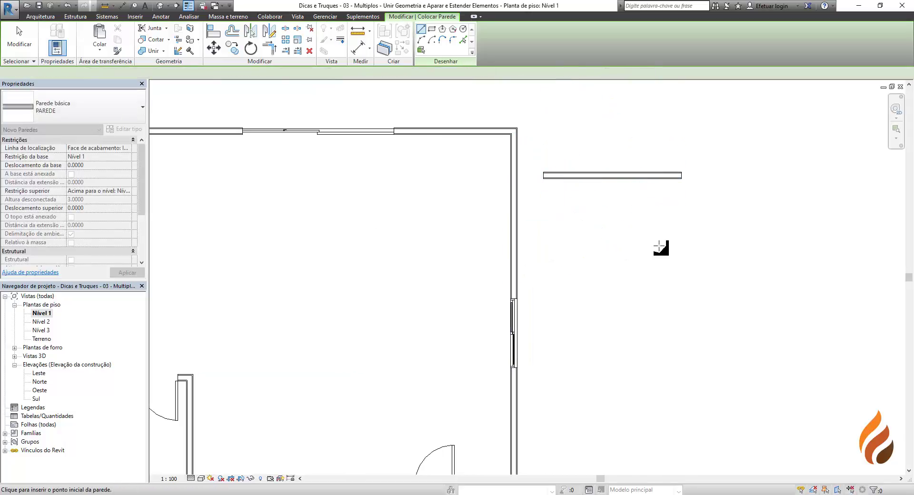
pyautogui.click(725, 236)
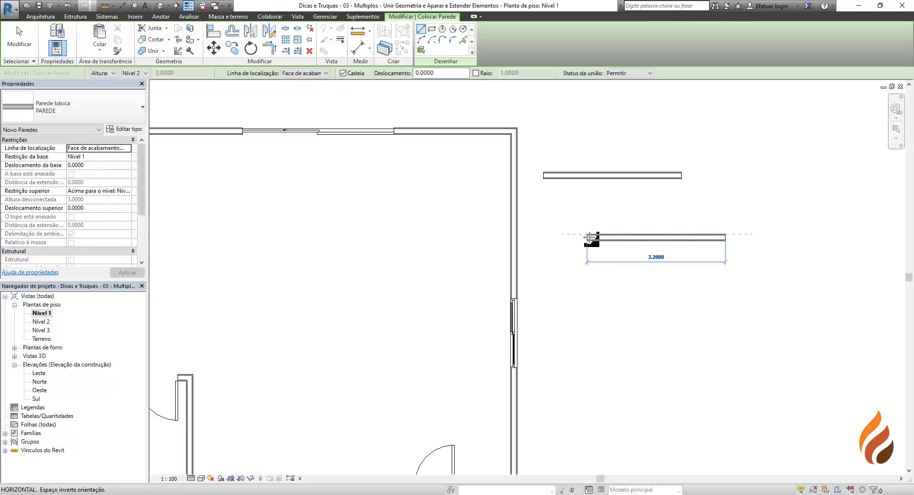
pyautogui.click(406, 235)
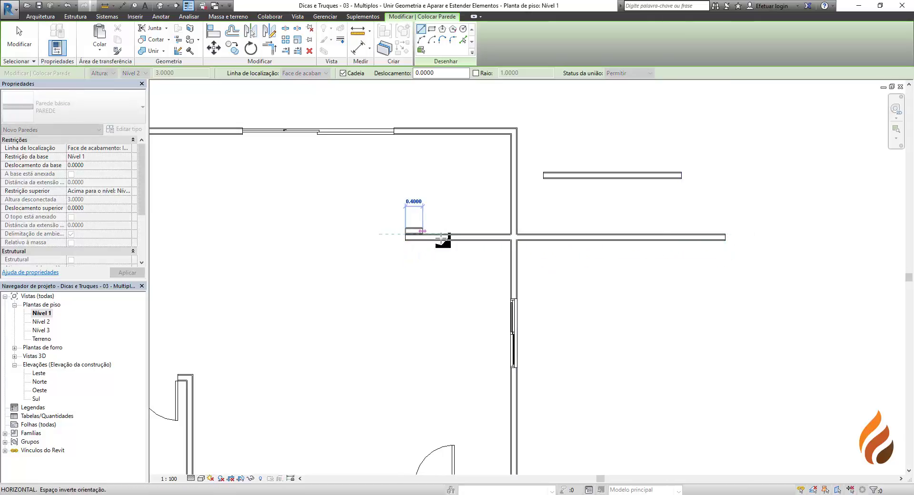
pyautogui.press('Escape')
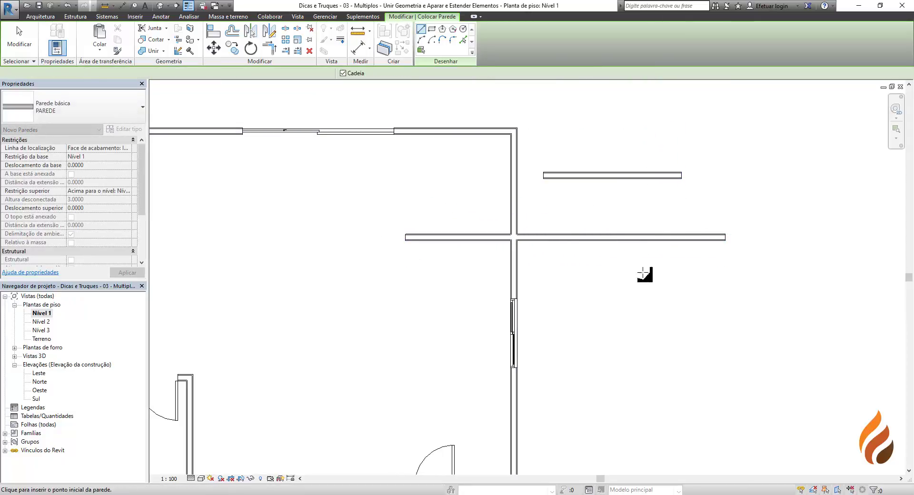
pyautogui.click(751, 273)
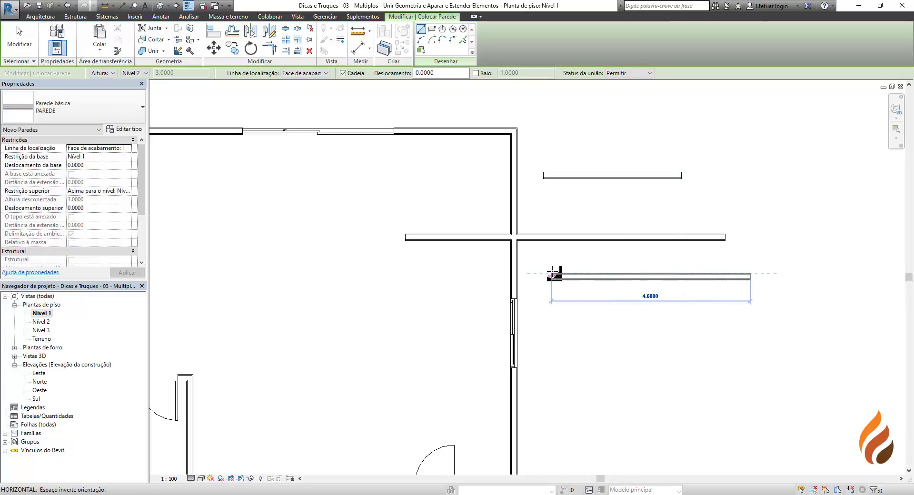
pyautogui.click(552, 276)
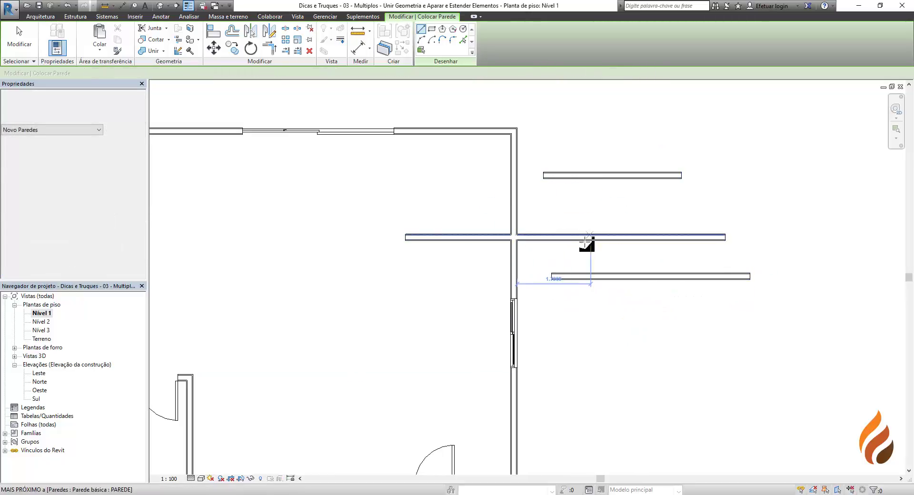
pyautogui.press('Escape')
pyautogui.press('Escape')
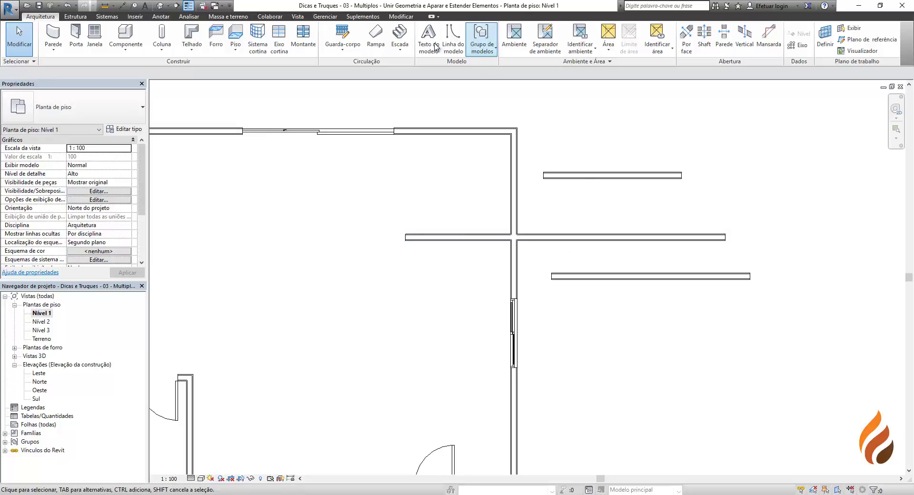
# - Using Trim/Extend Multiple Elements, extend the upper and lower walls and trim the middle one at the vertical wall
pyautogui.click(402, 17)
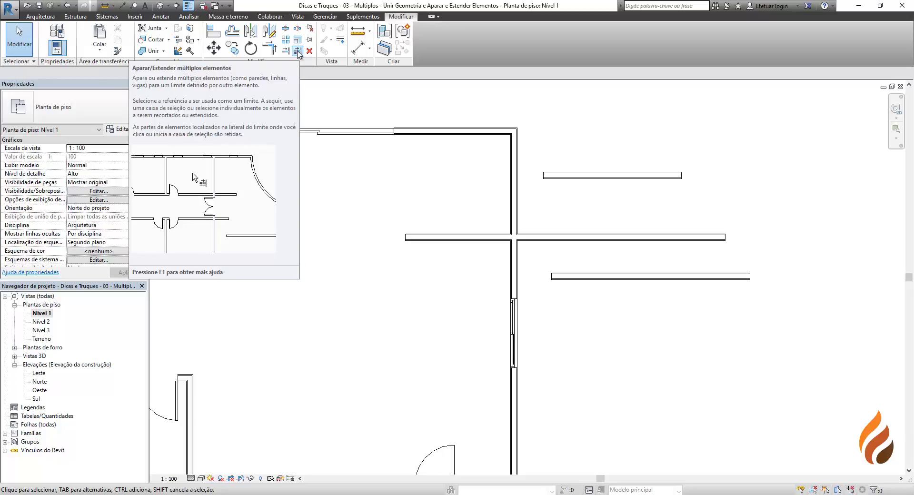
pyautogui.click(297, 50)
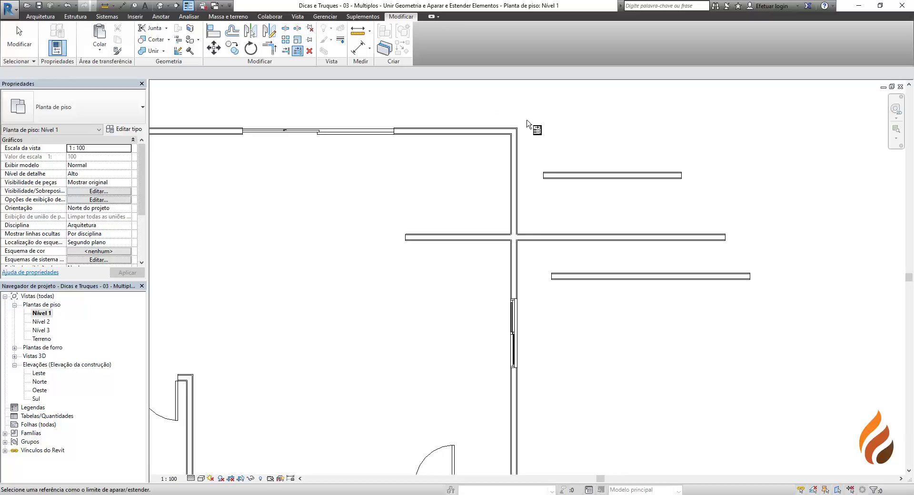
pyautogui.click(517, 168)
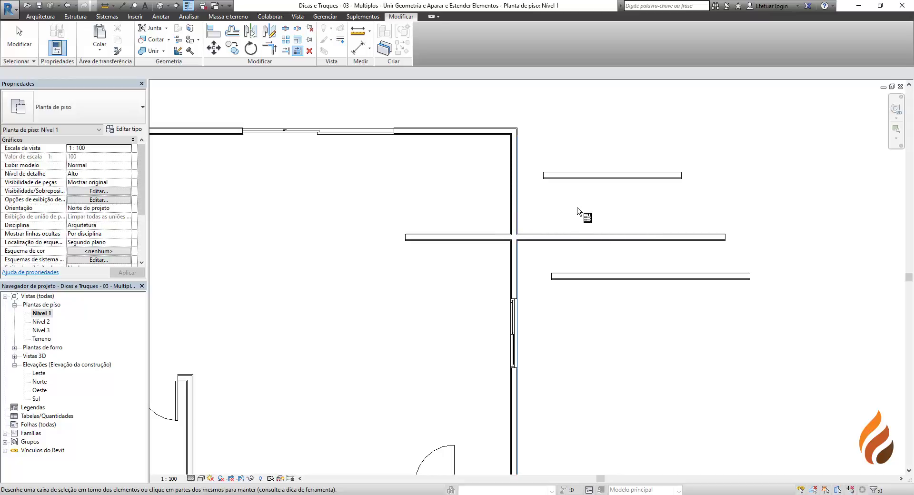
pyautogui.click(578, 175)
pyautogui.click(580, 236)
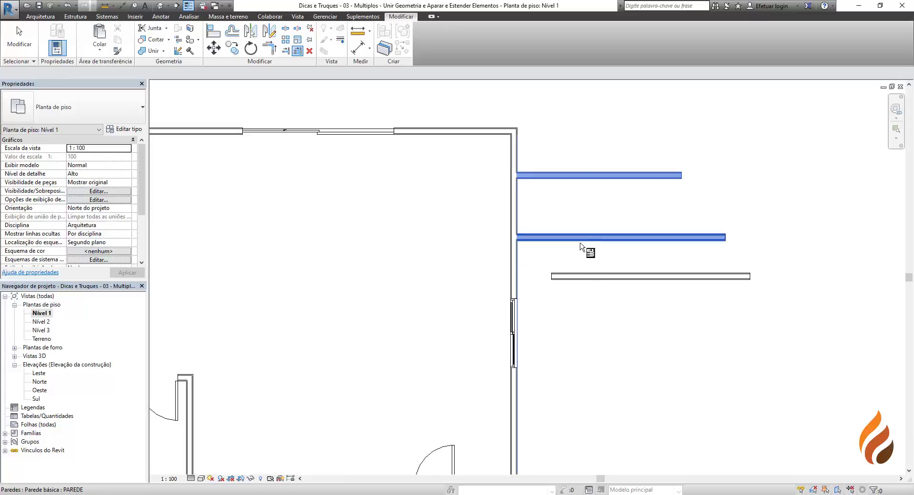
pyautogui.click(579, 277)
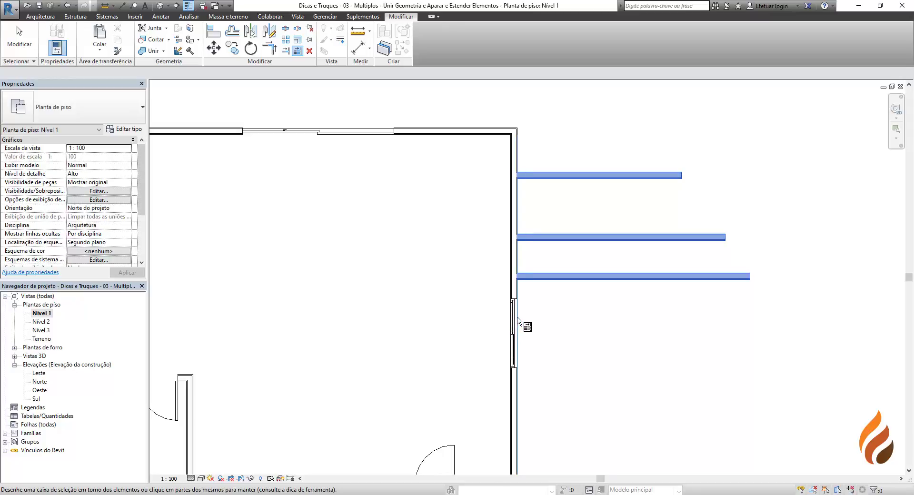
pyautogui.click(533, 292)
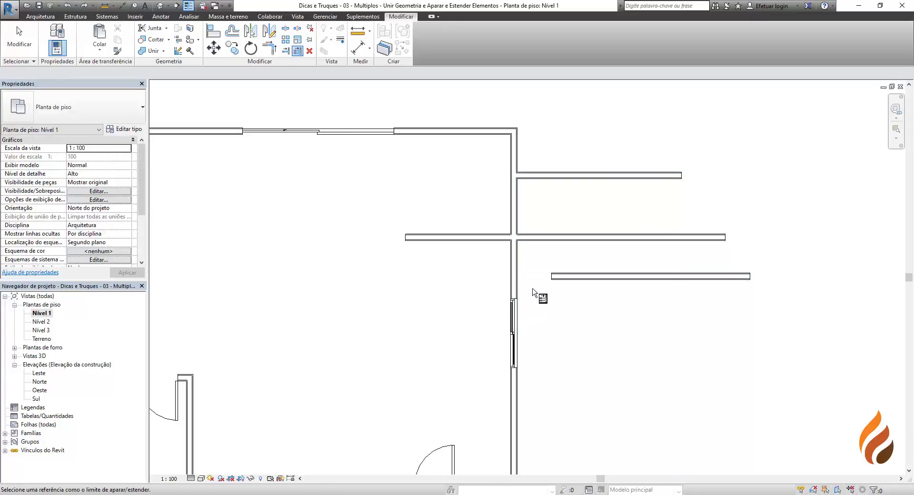
# - Undo the extension, then crossing-select the three walls to trim/extend them to the vertical wall
pyautogui.hotkey('ctrl', 'z')
pyautogui.click(512, 173)
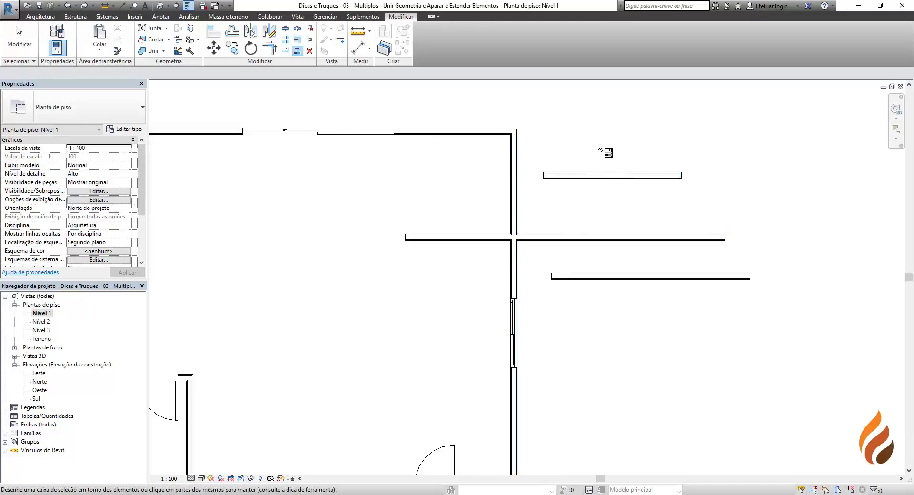
pyautogui.moveTo(599, 142); pyautogui.dragTo(555, 299)
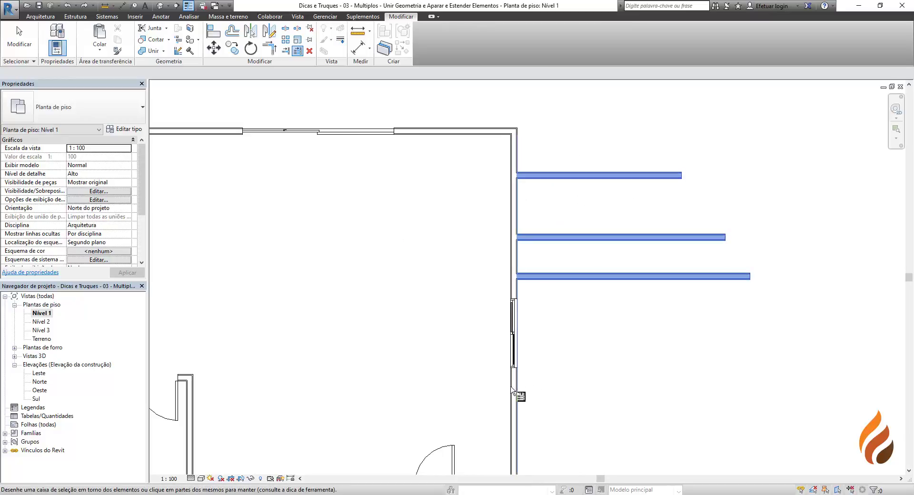